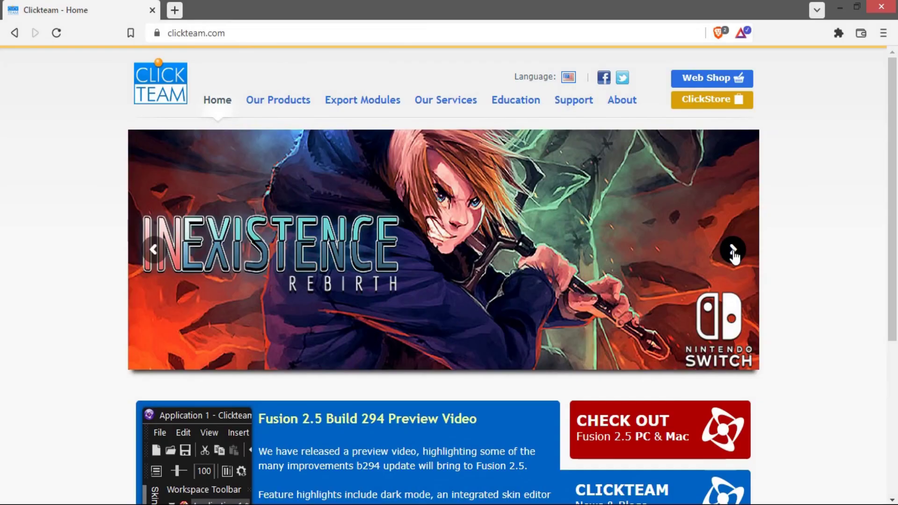
Step: Advance the featured games carousel on the Clickteam home page by three slides
left_click(733, 253)
left_click(733, 253)
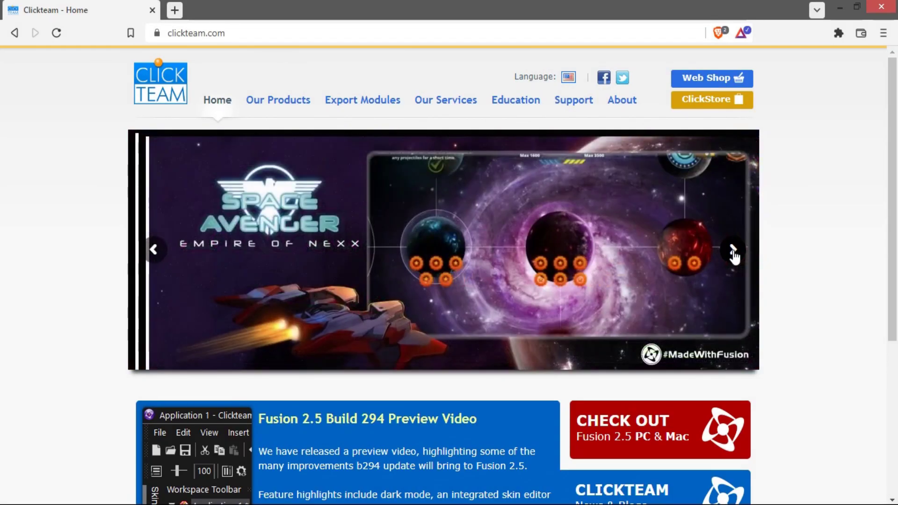
left_click(733, 253)
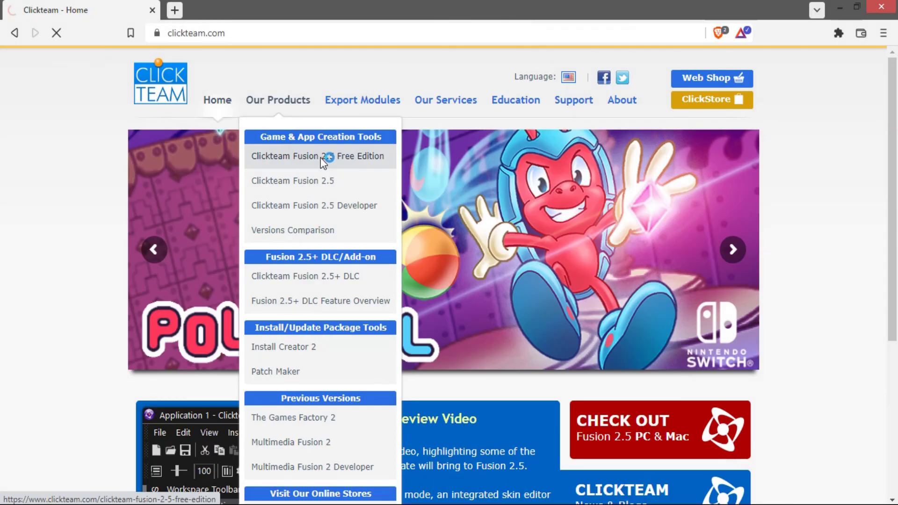
Step: Open the Fusion 2.5 Free Edition page and highlight its title and opening sentence
left_click(322, 159)
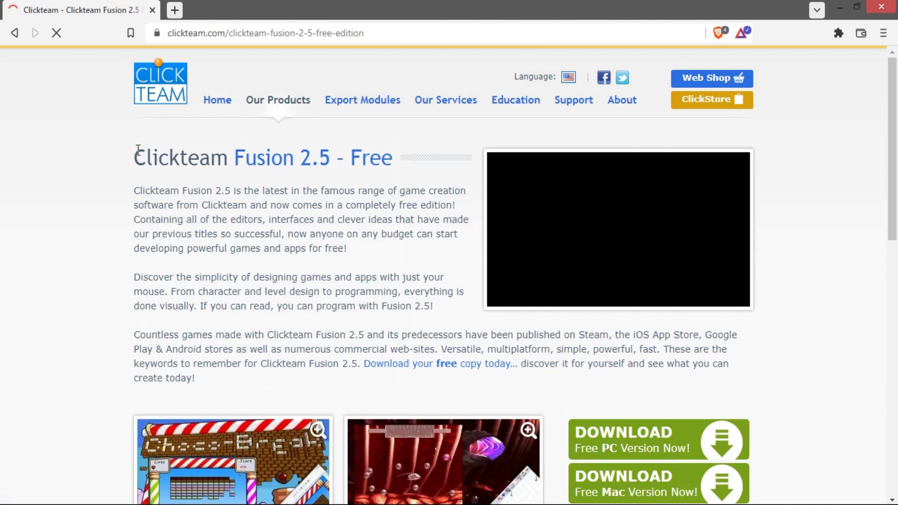
left_click_drag(134, 154, 376, 154)
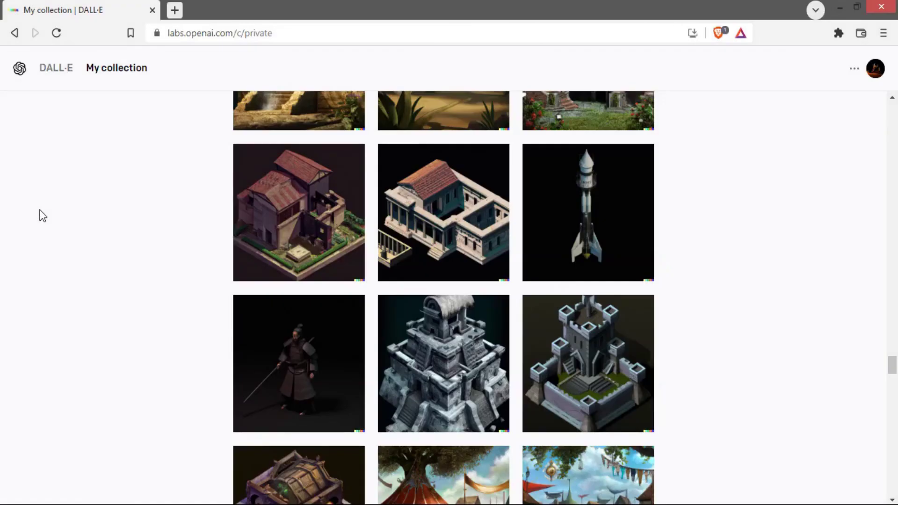
Step: Browse My collection, previewing the aztec tower and two mage warriors images
scroll(42, 215, "down", 3)
scroll(810, 238, "down", 5)
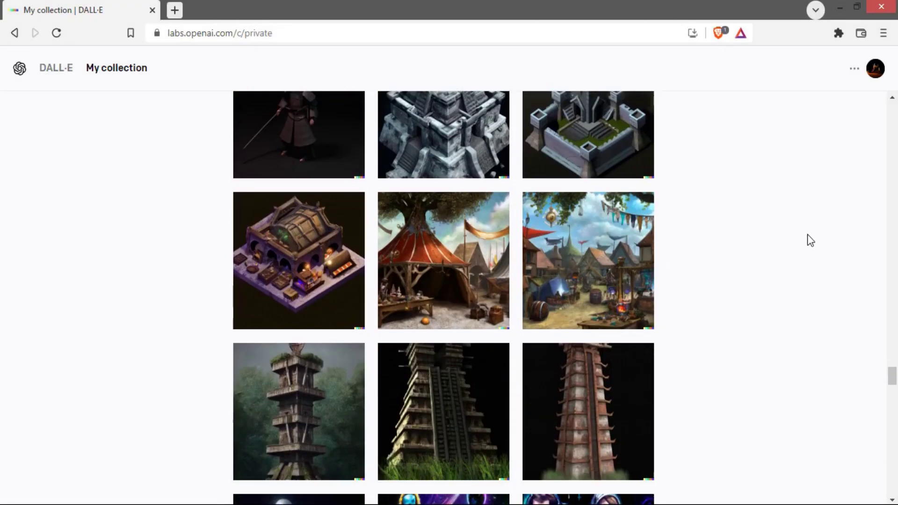
scroll(809, 239, "down", 2)
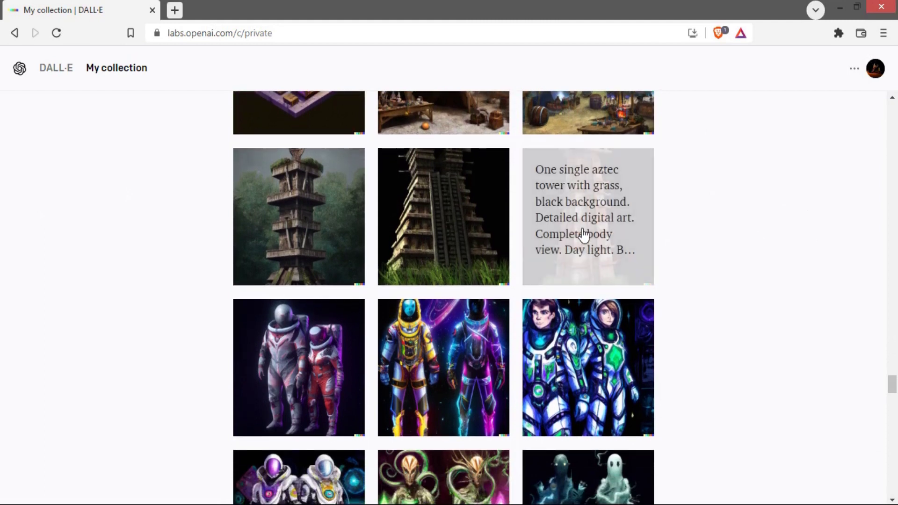
left_click(592, 234)
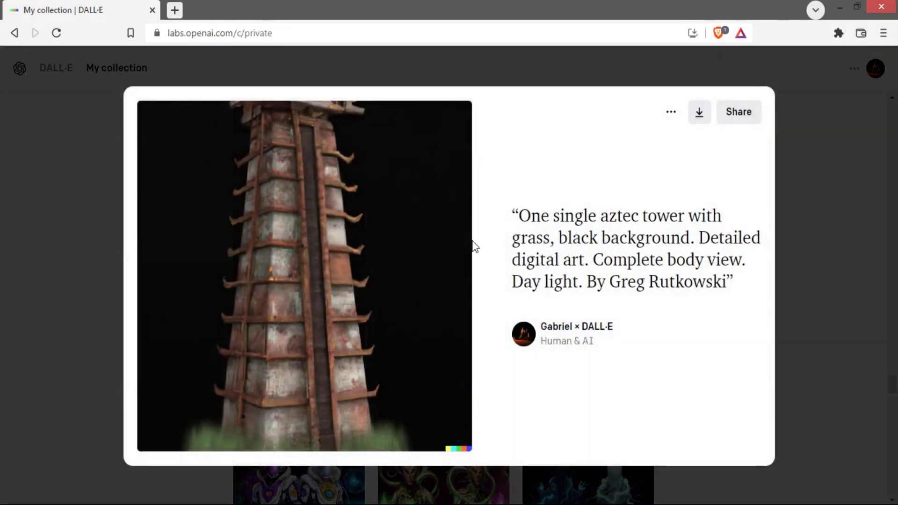
left_click(823, 320)
scroll(823, 320, "down", 5)
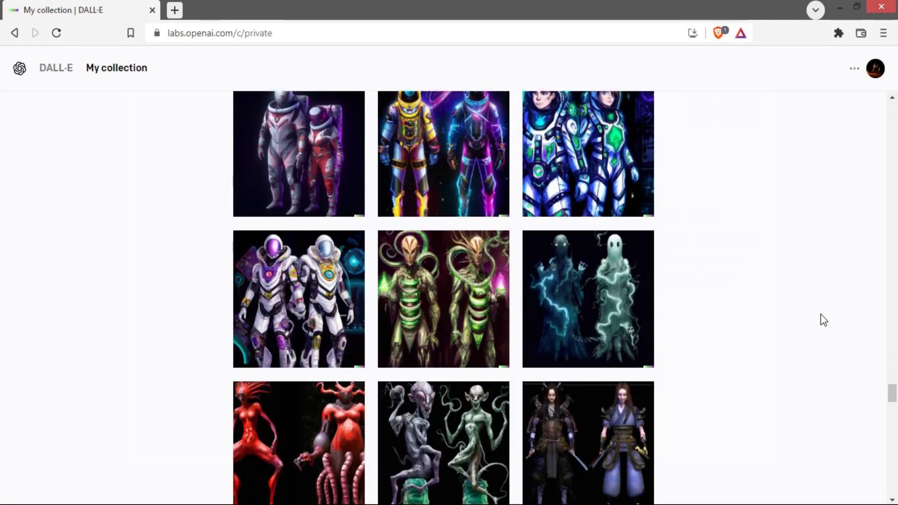
scroll(823, 320, "down", 2)
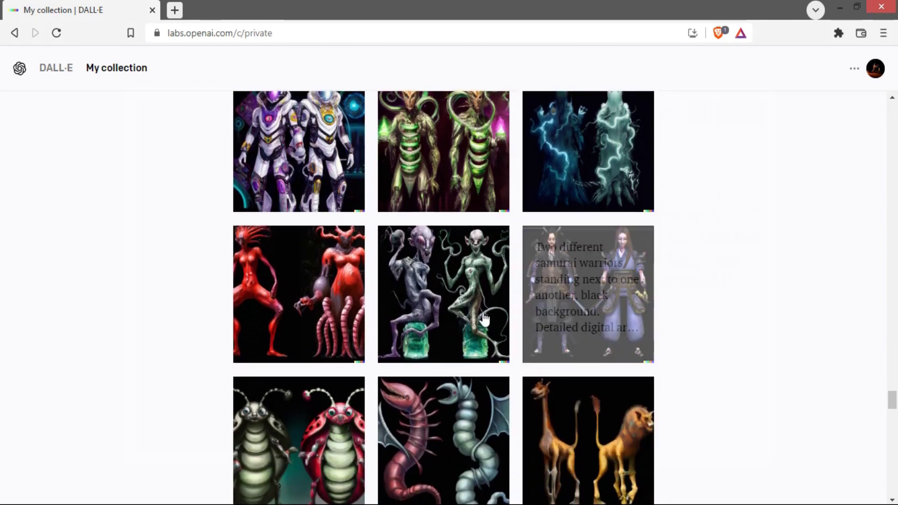
mouse_move(575, 324)
scroll(769, 391, "down", 9)
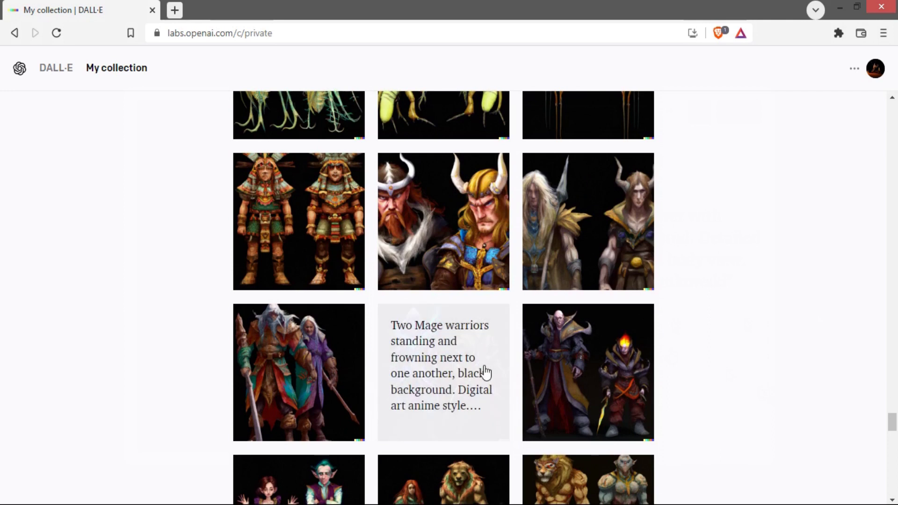
left_click(484, 373)
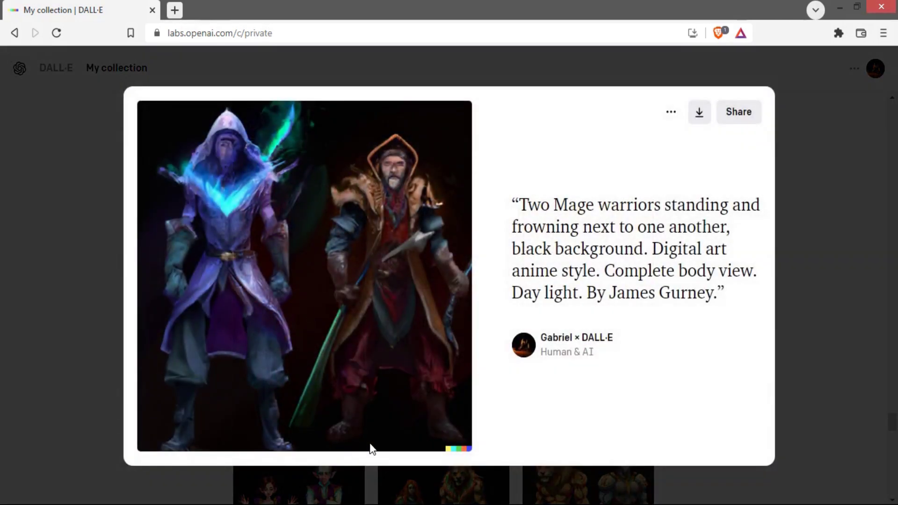
left_click(810, 296)
scroll(812, 298, "down", 5)
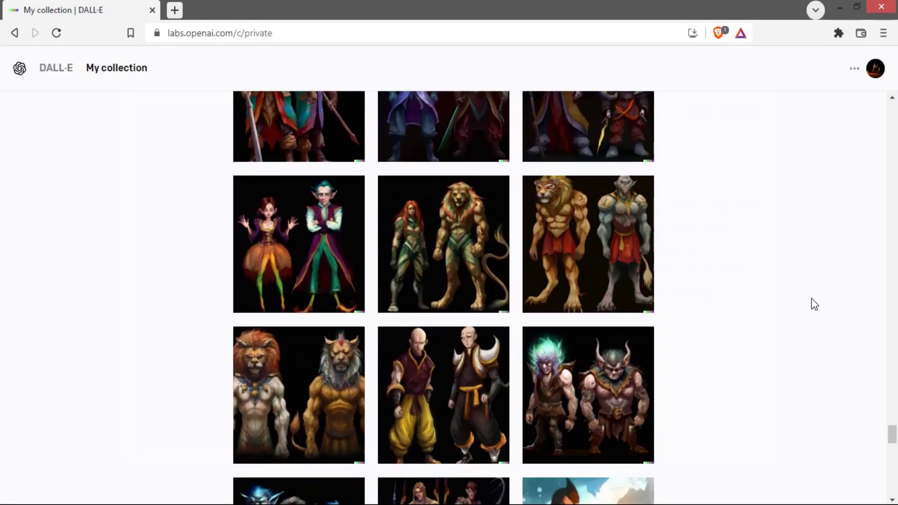
Step: Save the image of two lion-footed amazon warriors to disk
left_click(437, 241)
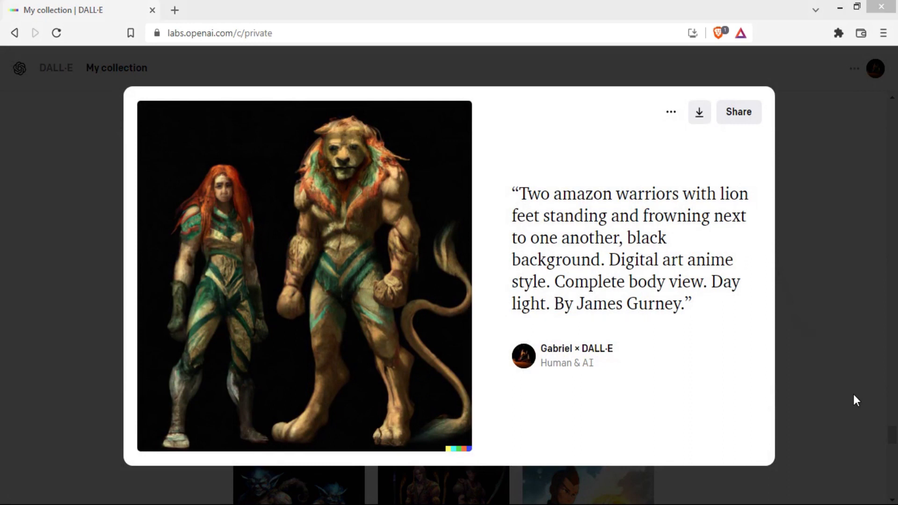
key("Return")
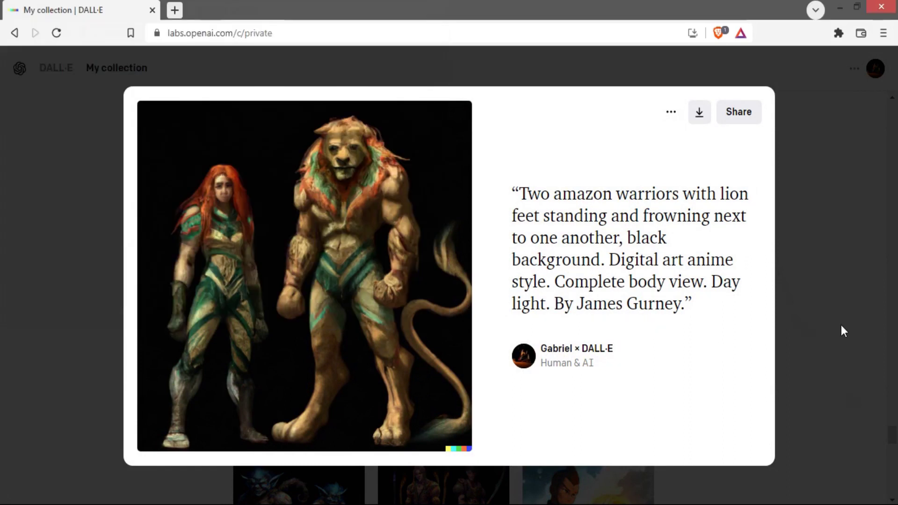
left_click(842, 325)
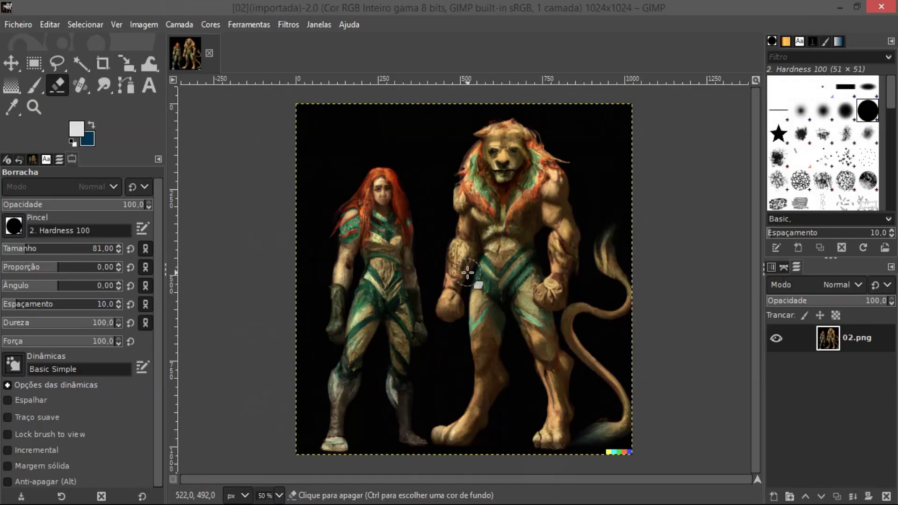
key("f")
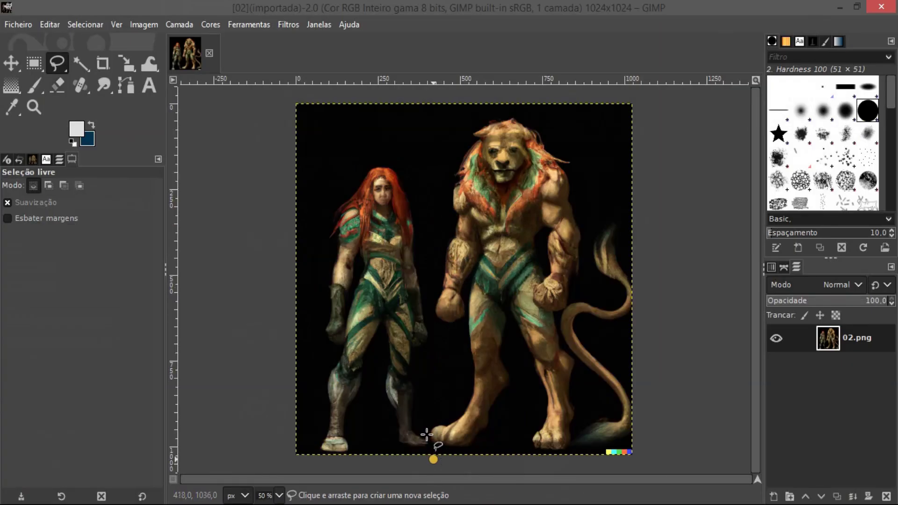
Step: Add an alpha channel to 02.png and erase the lion warrior's right half
left_click_drag(427, 373, 436, 94)
left_click(646, 91)
left_click(664, 461)
left_click(445, 468)
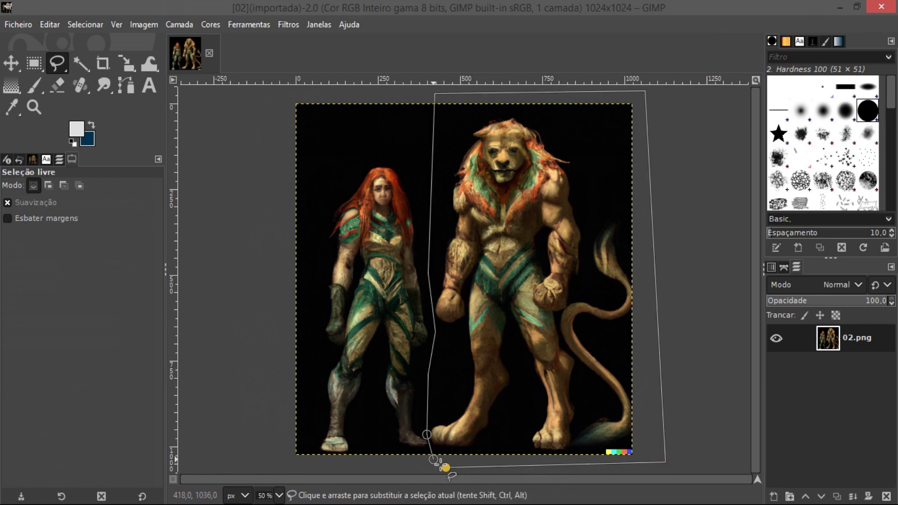
double_click(434, 460)
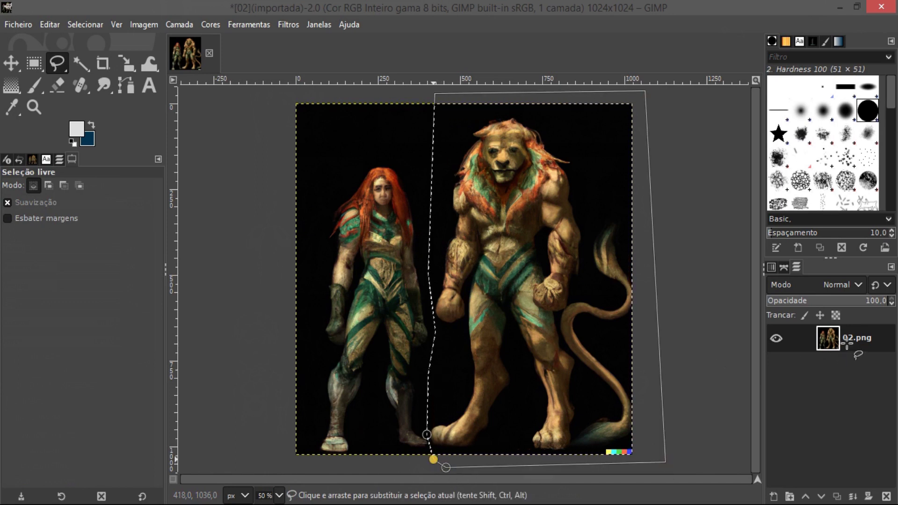
right_click(826, 341)
left_click(769, 396)
key("Delete")
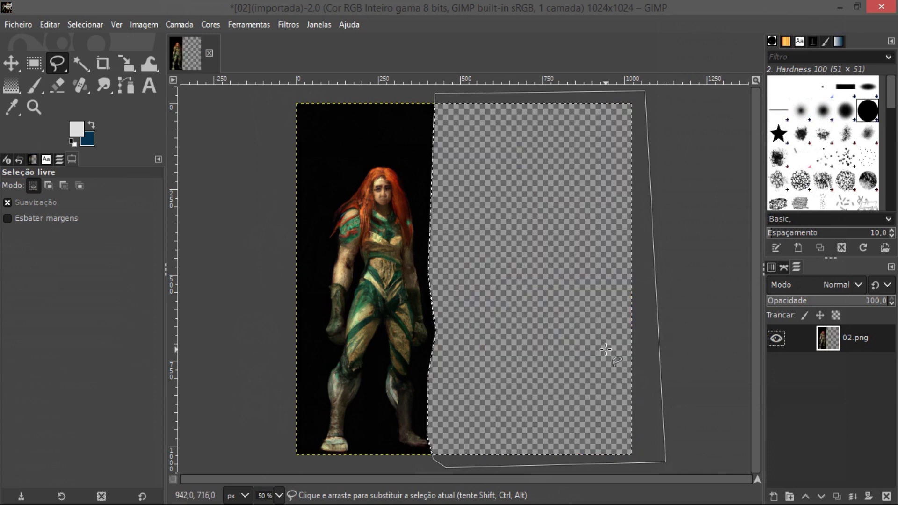
key("ctrl+shift+a")
Step: Fuzzy-select the black background around the woman and delete it to transparency
key("u")
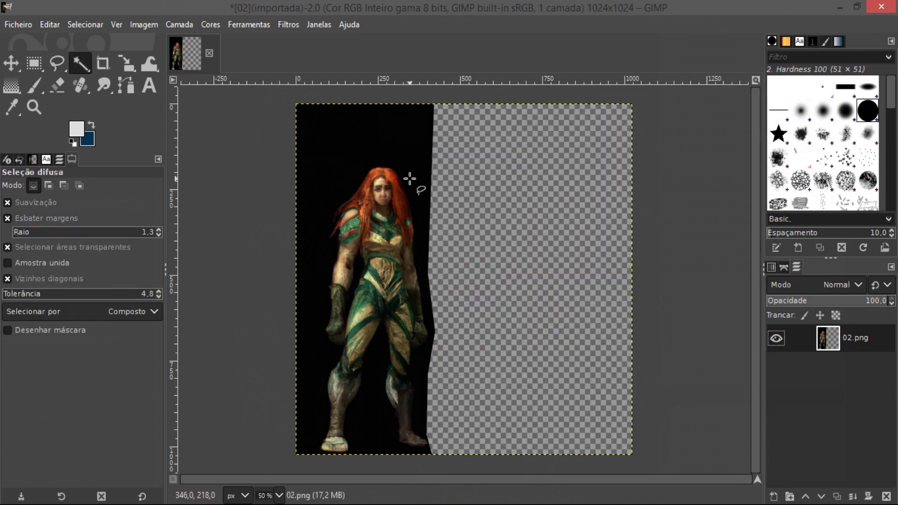
left_click(409, 149)
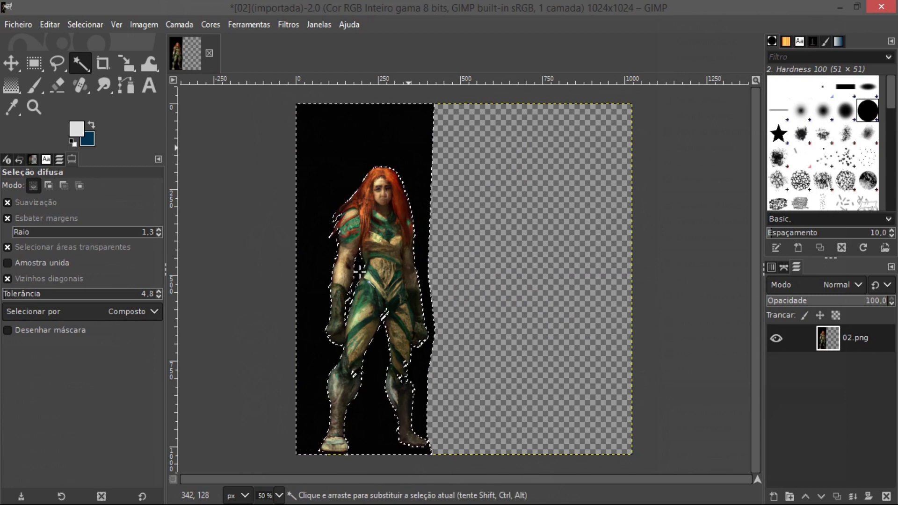
key("Delete")
key("ctrl+shift+a")
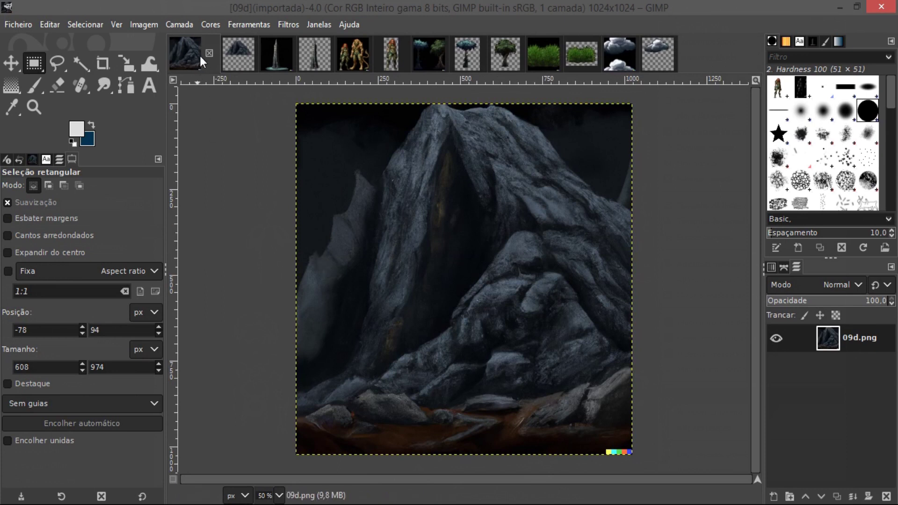
Step: Flip through the mountain, tower, woman, tree, grass and cloud originals and their transparent cutouts
left_click(238, 56)
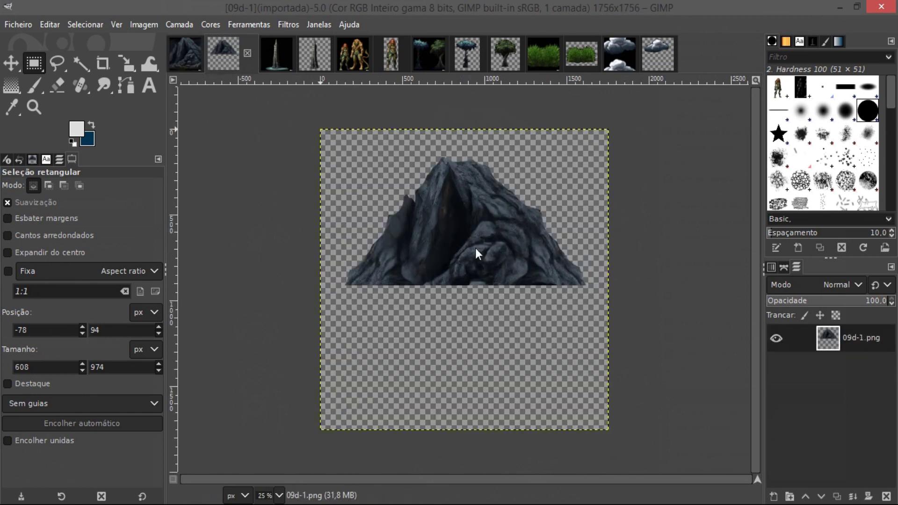
left_click(278, 56)
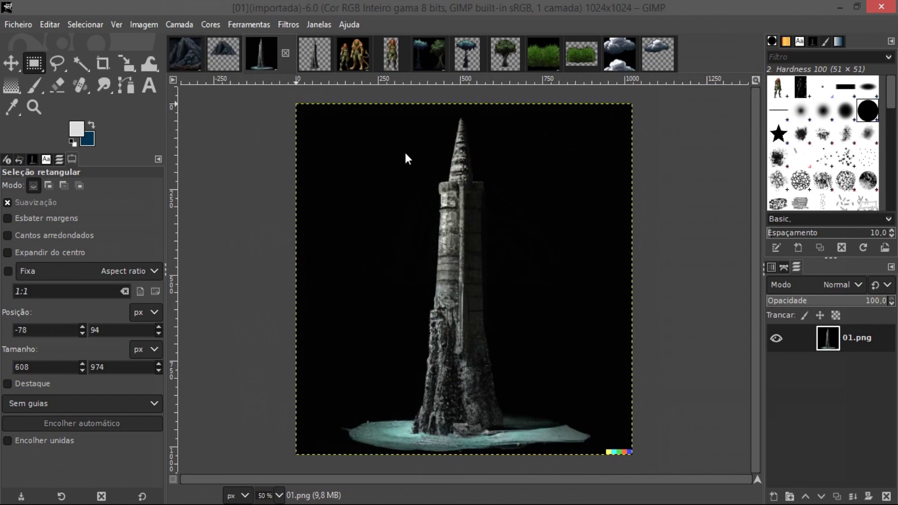
left_click(311, 45)
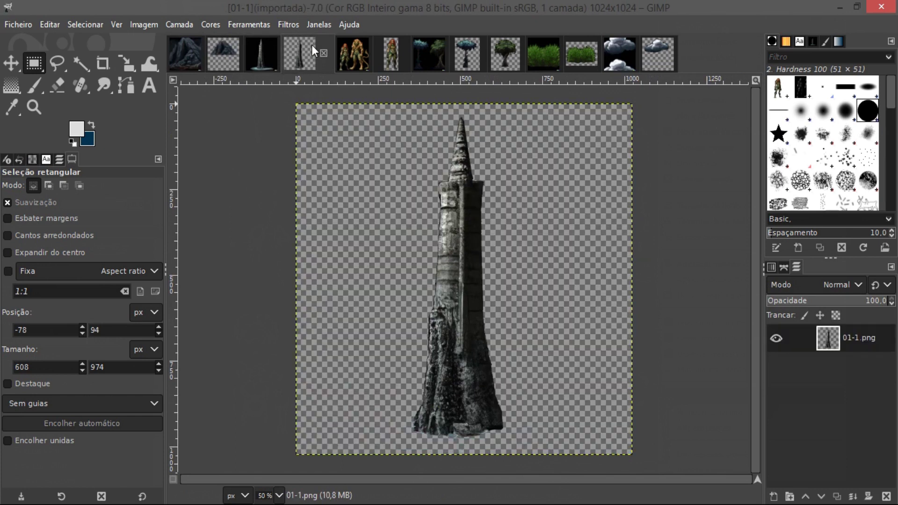
left_click(344, 54)
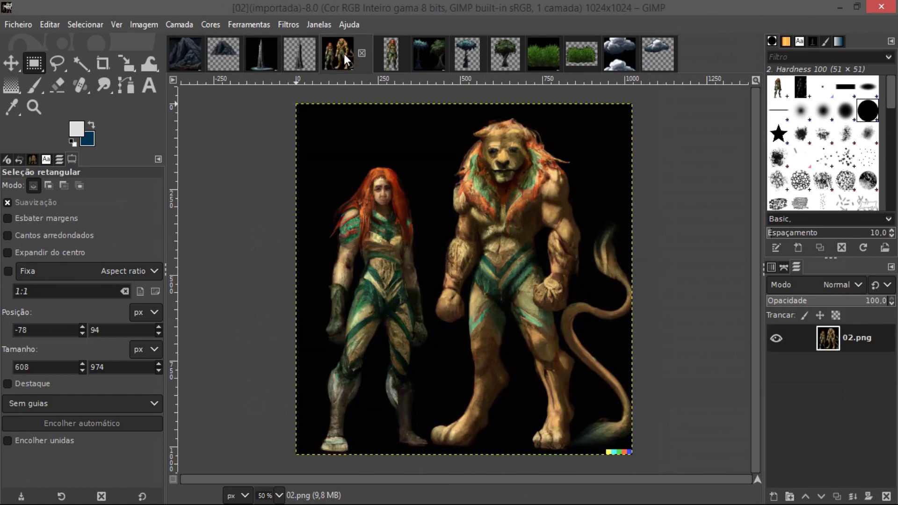
left_click(395, 57)
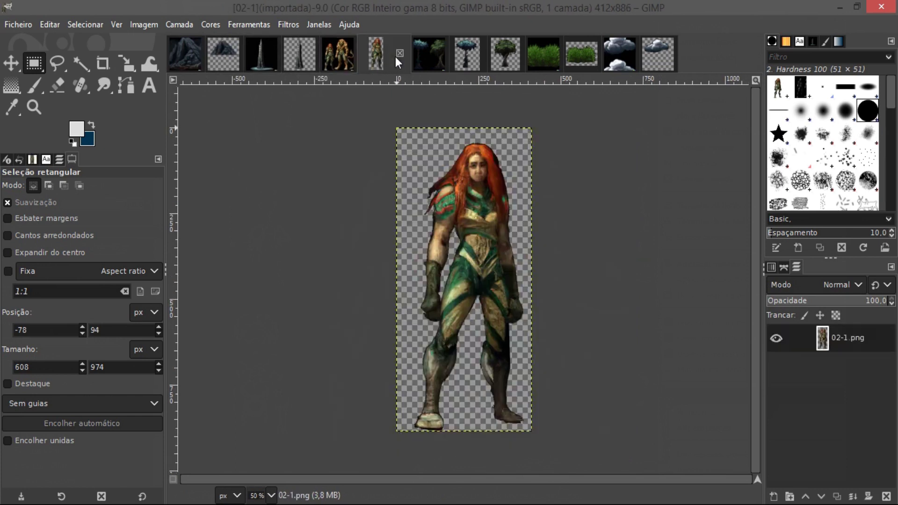
left_click(432, 60)
left_click(464, 60)
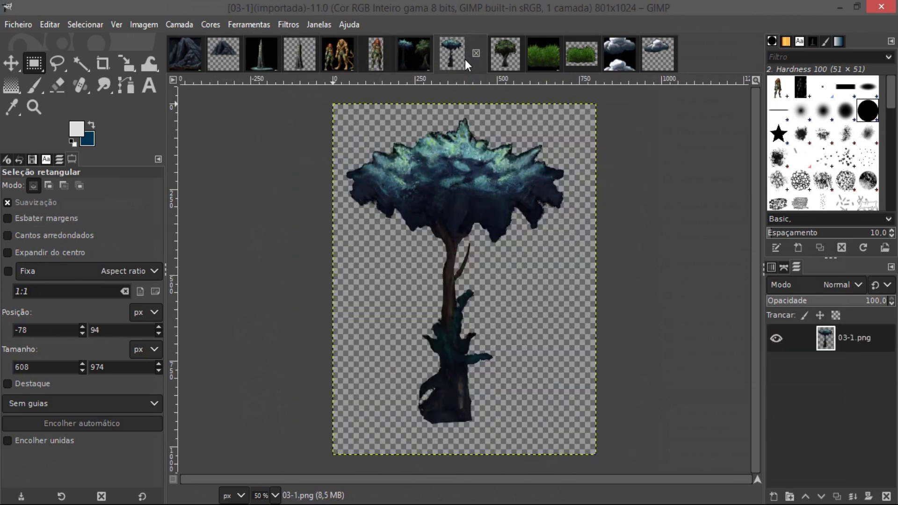
left_click(497, 60)
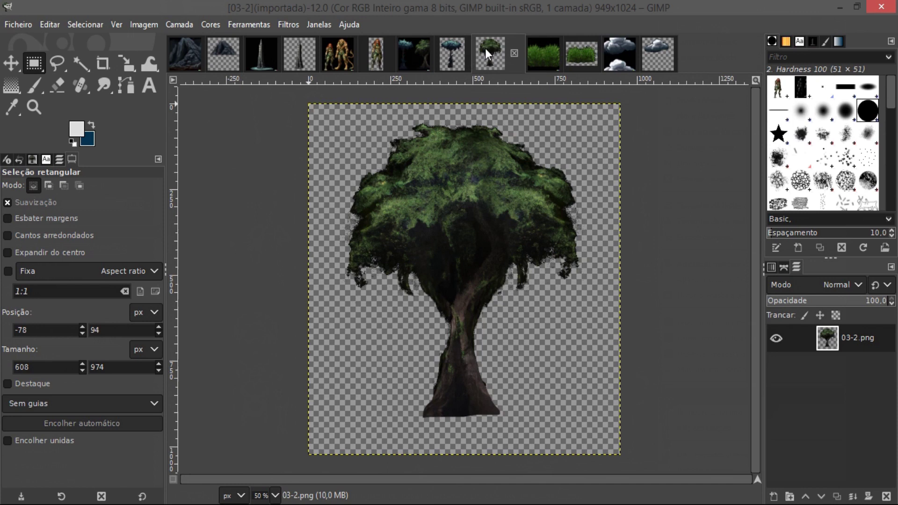
left_click(538, 52)
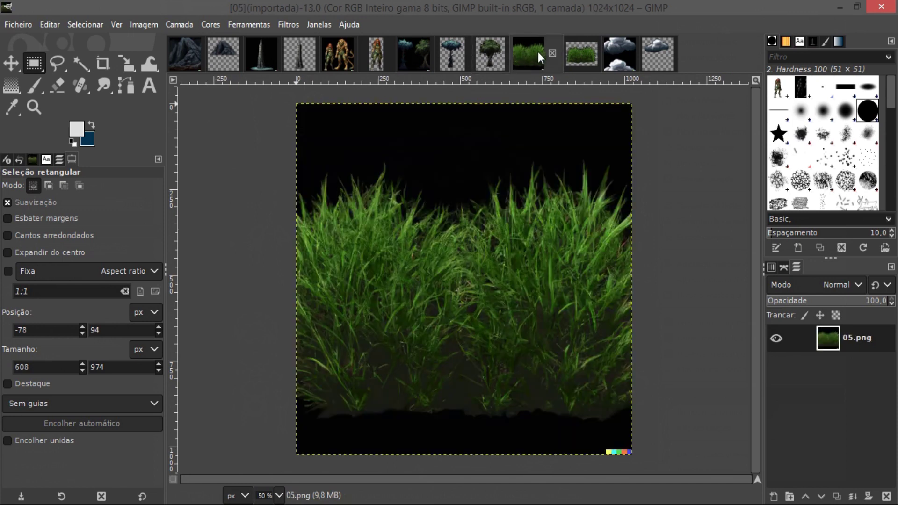
left_click(583, 55)
left_click(615, 54)
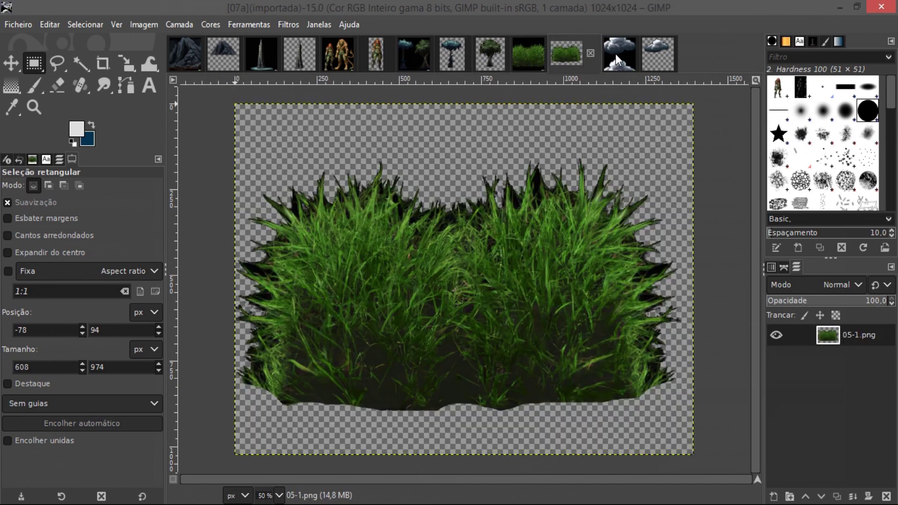
left_click(653, 50)
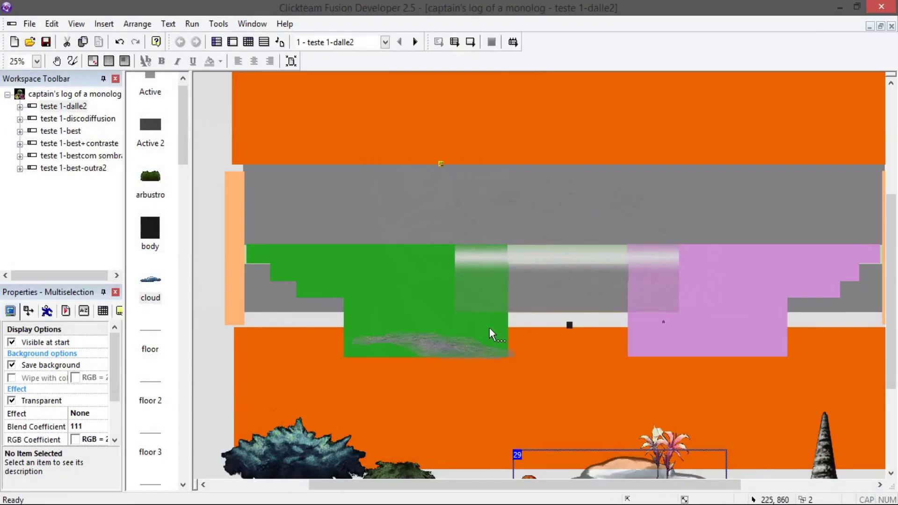
scroll(489, 327, "down", 3)
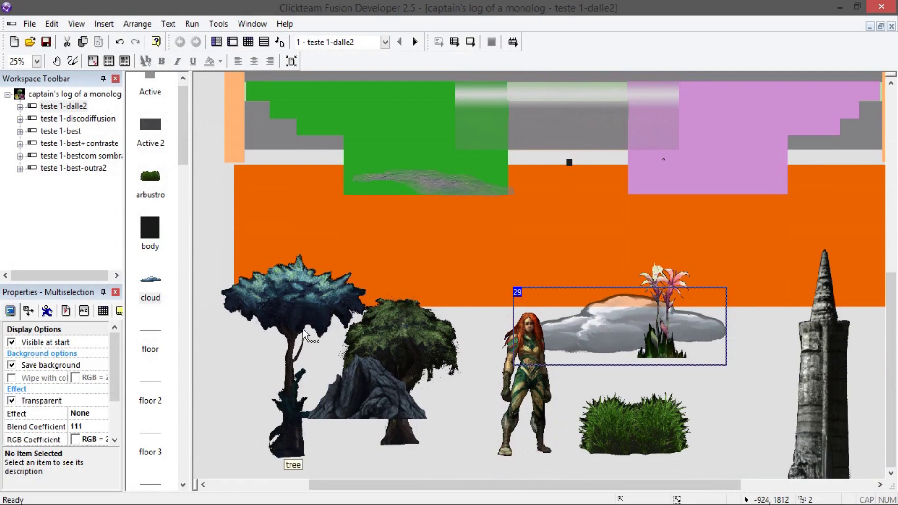
double_click(301, 323)
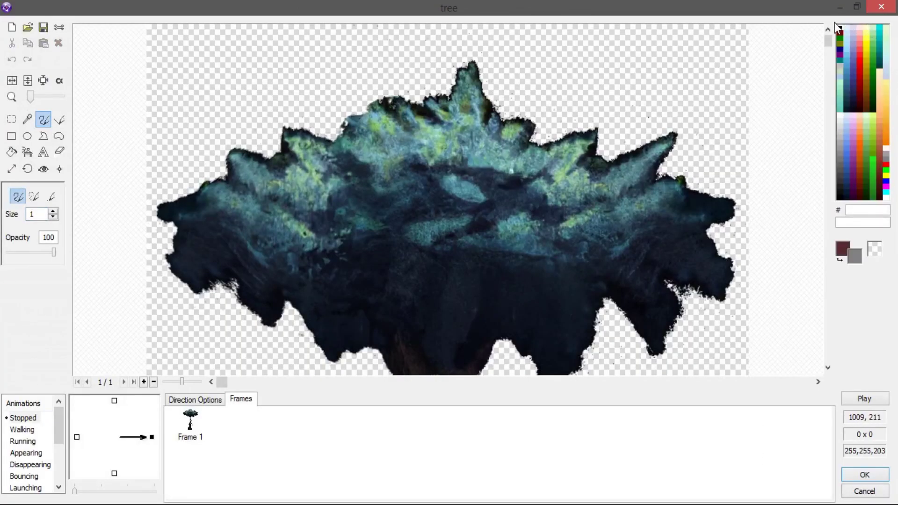
left_click_drag(828, 40, 847, 191)
left_click(872, 497)
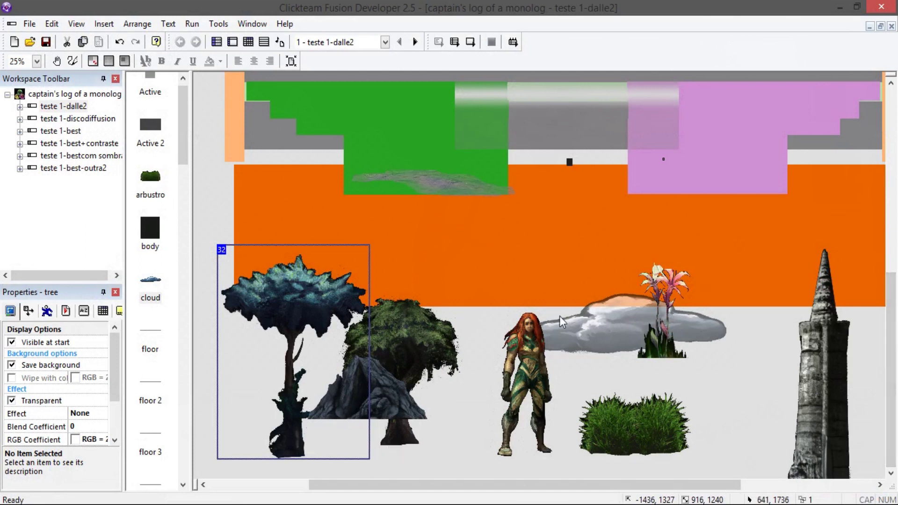
Step: Run the 'teste 1-dalle2' frame to play the pseudo-3D forest scene
left_click(471, 43)
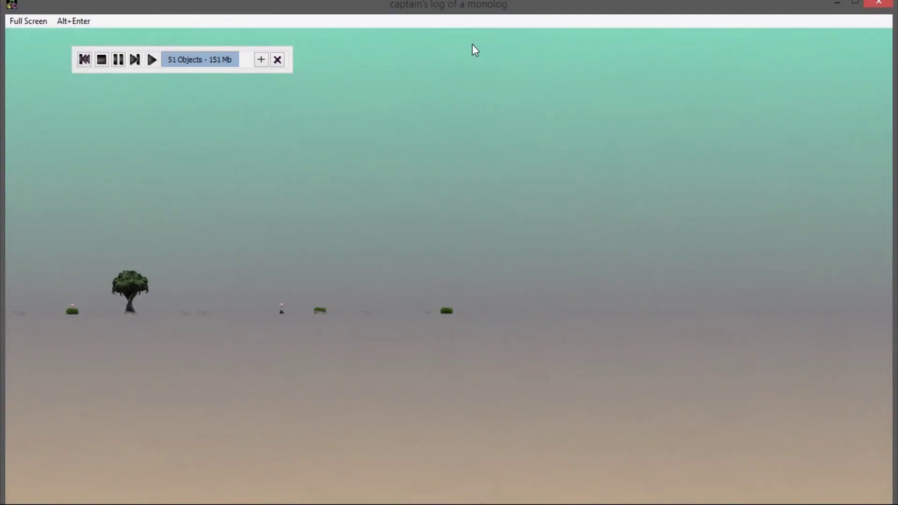